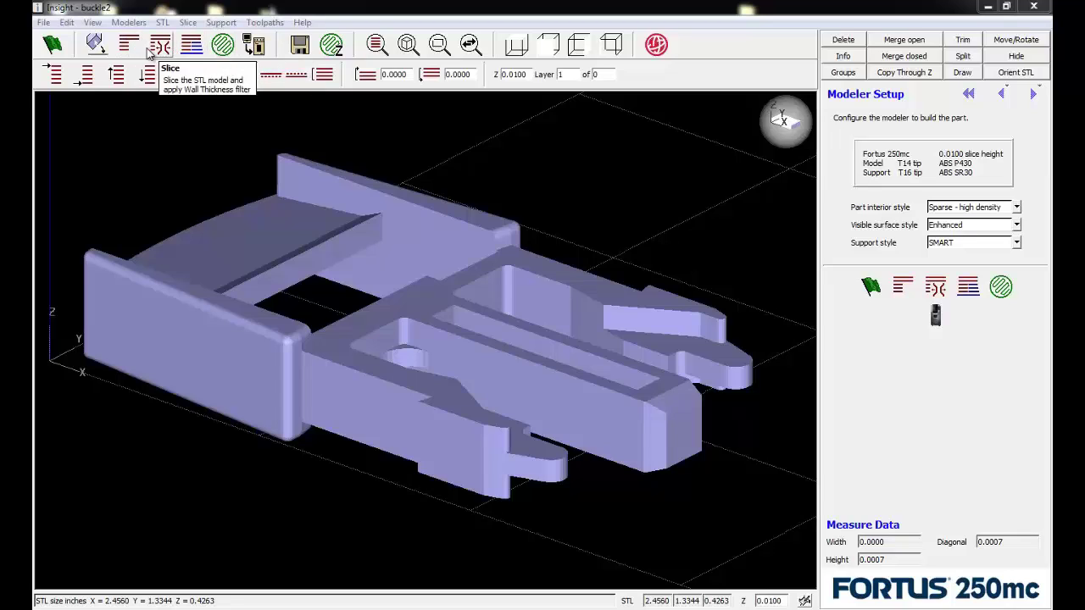
- Slice the buckle into 43 layers and show only the single slice at layer 25 (Z 0.2500)
left_click(901, 289)
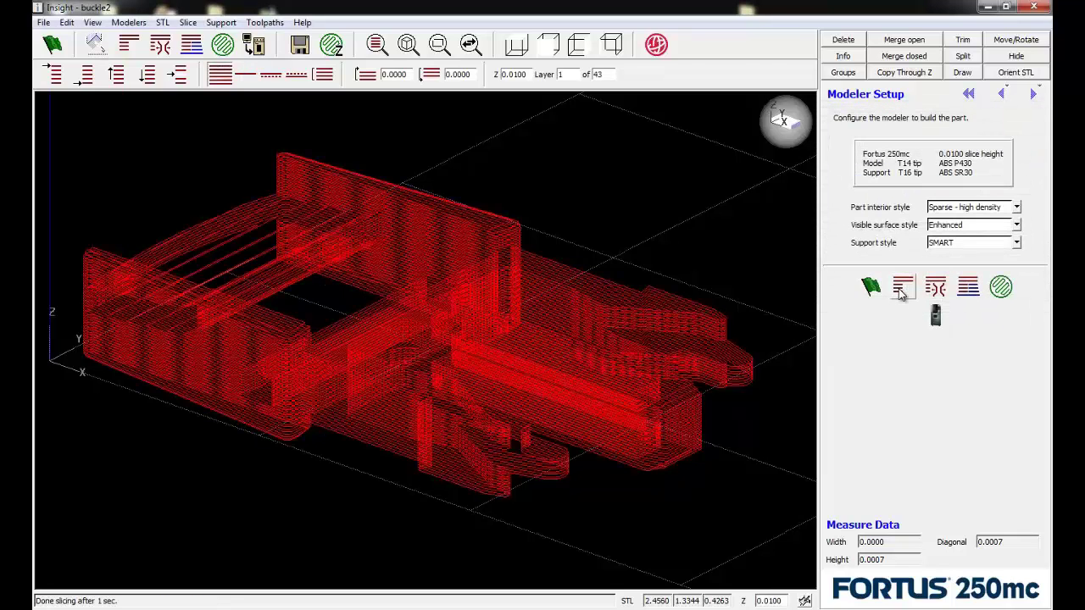
left_click(248, 75)
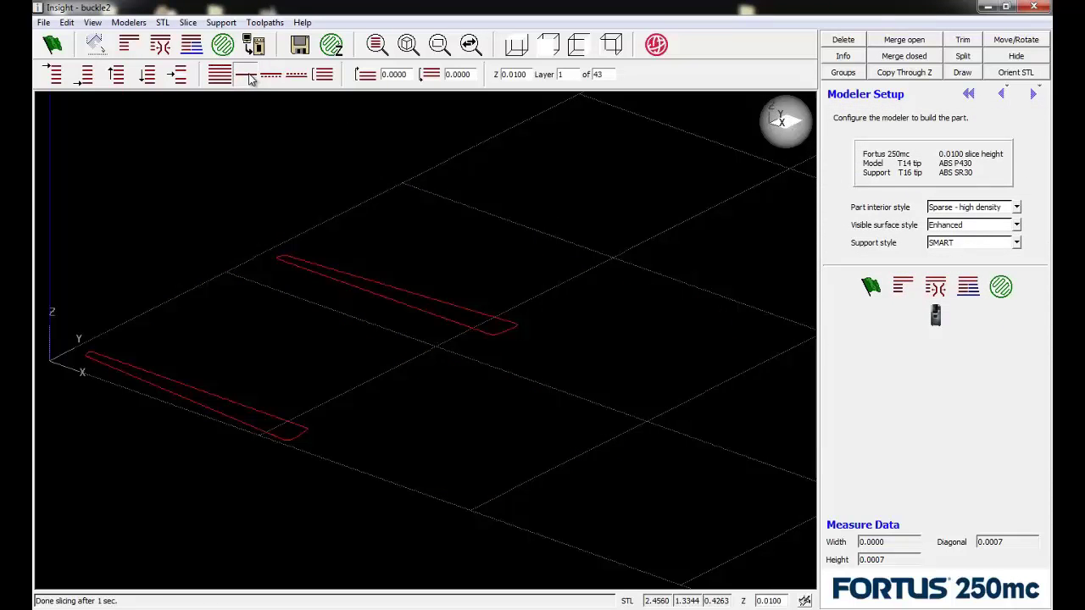
key("Up")
key("Up")
key("Up")
key("Up")
key("Up")
key("Up")
key("Up")
key("Up")
key("Up")
key("Up")
key("Up")
key("Up")
key("Up")
key("Up")
key("Up")
key("Up")
key("Up")
key("Up")
key("Up")
key("Up")
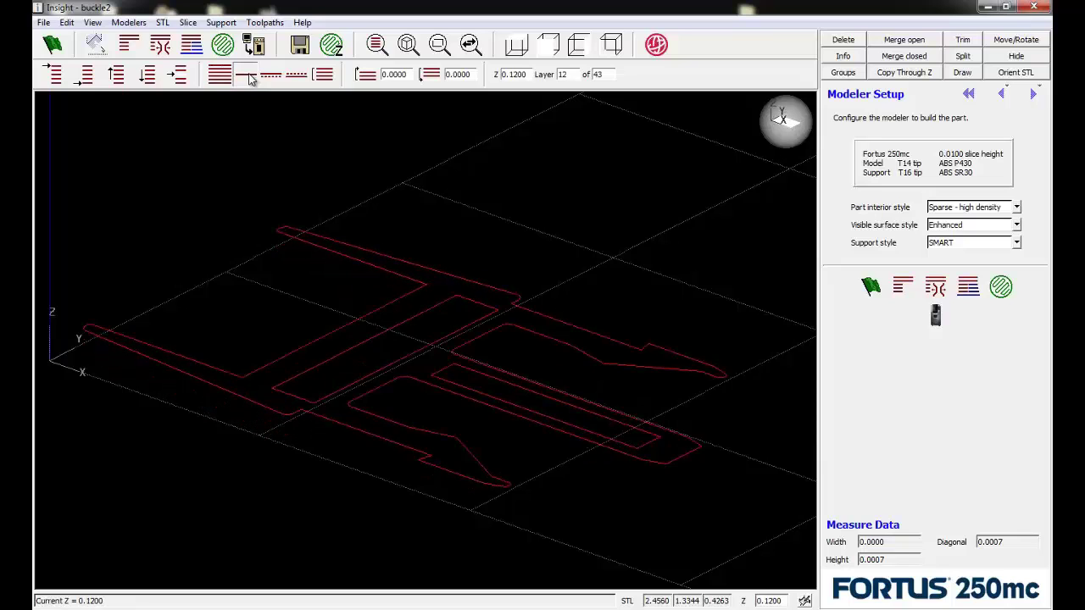
key("Down")
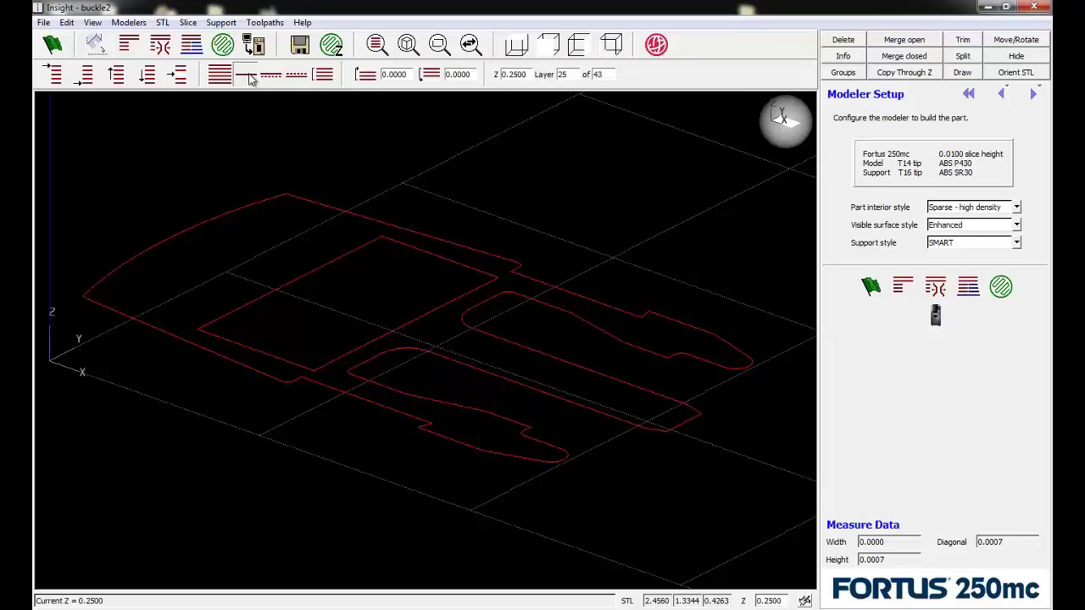
left_click(936, 287)
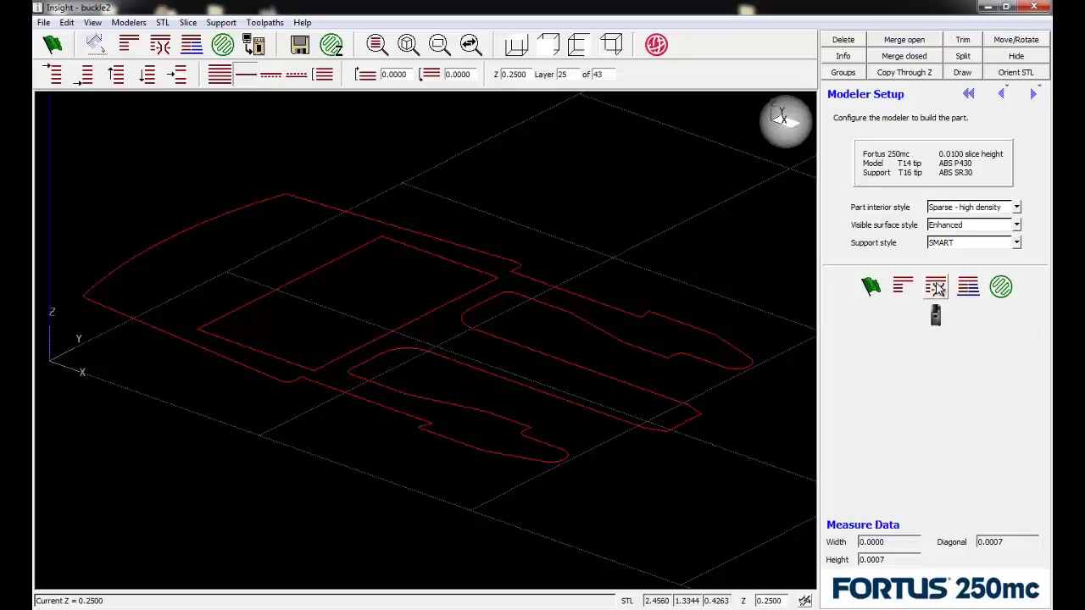
- Generate model toolpaths on all 43 layers and review layers 31, 27 and 19
left_click(1000, 288)
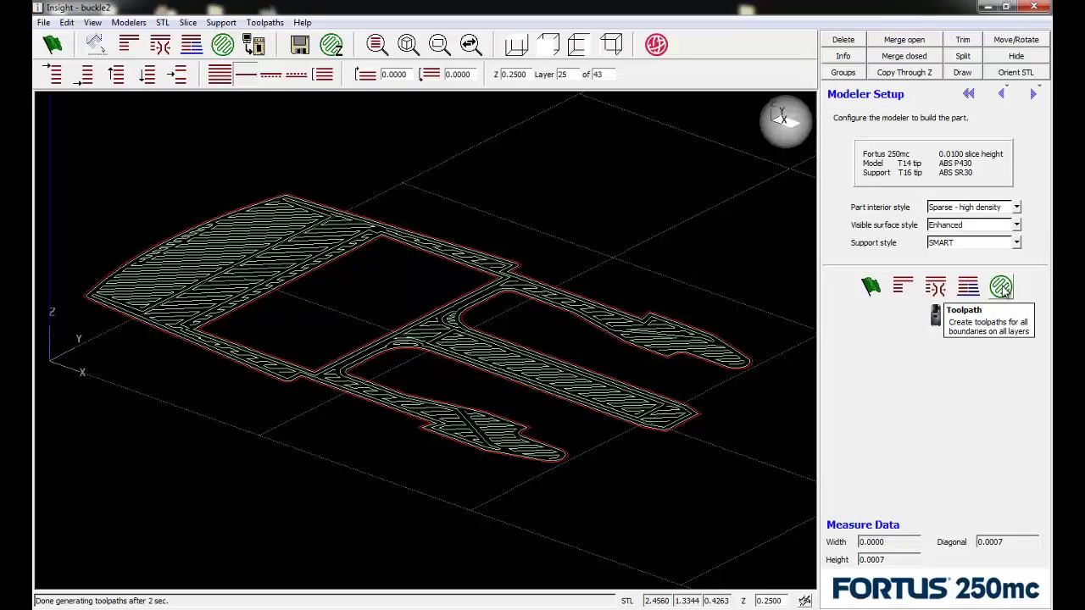
key("Up")
key("Up")
key("Up")
key("Up")
key("Up")
key("Up")
key("Down")
key("Down")
key("Down")
key("Down")
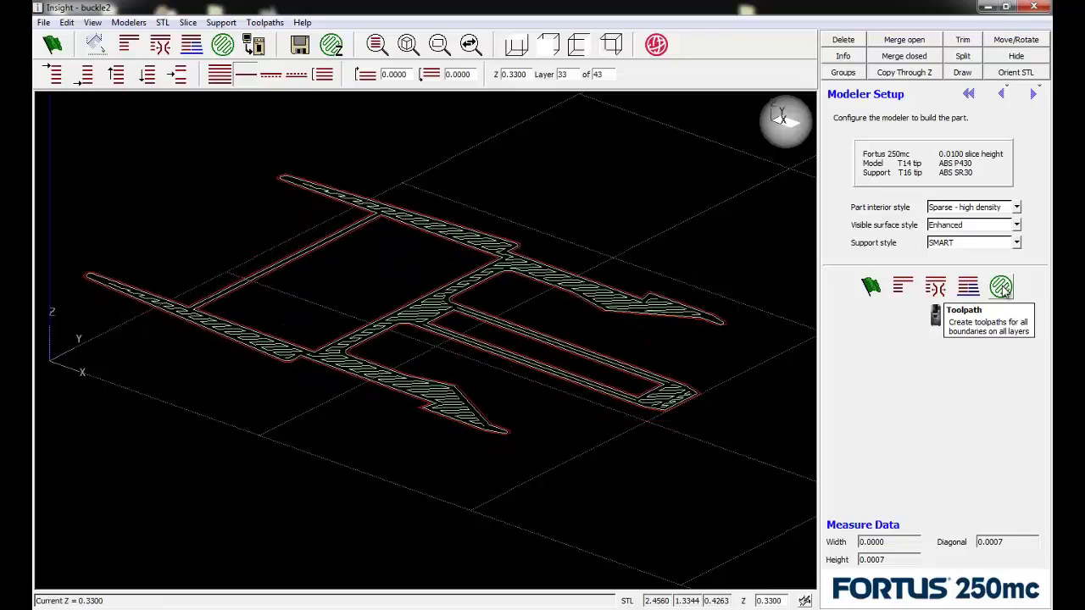
key("Down")
key("Down")
key("Down")
key("Down")
key("Down")
key("Down")
key("Down")
key("Down")
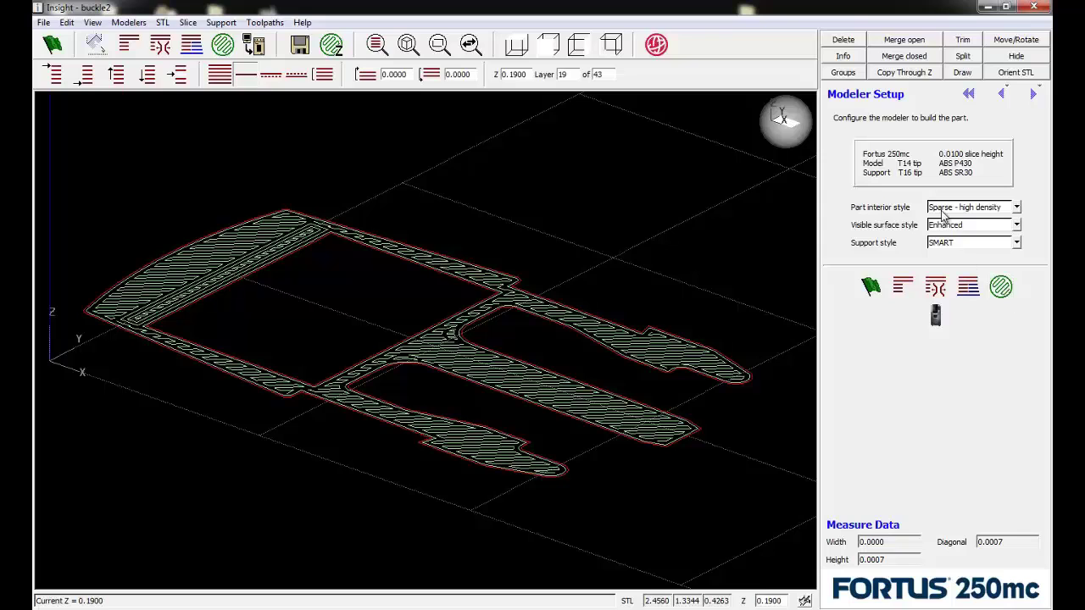
- View layer 11 from the top with toolpaths shaded as green bands
left_click(518, 44)
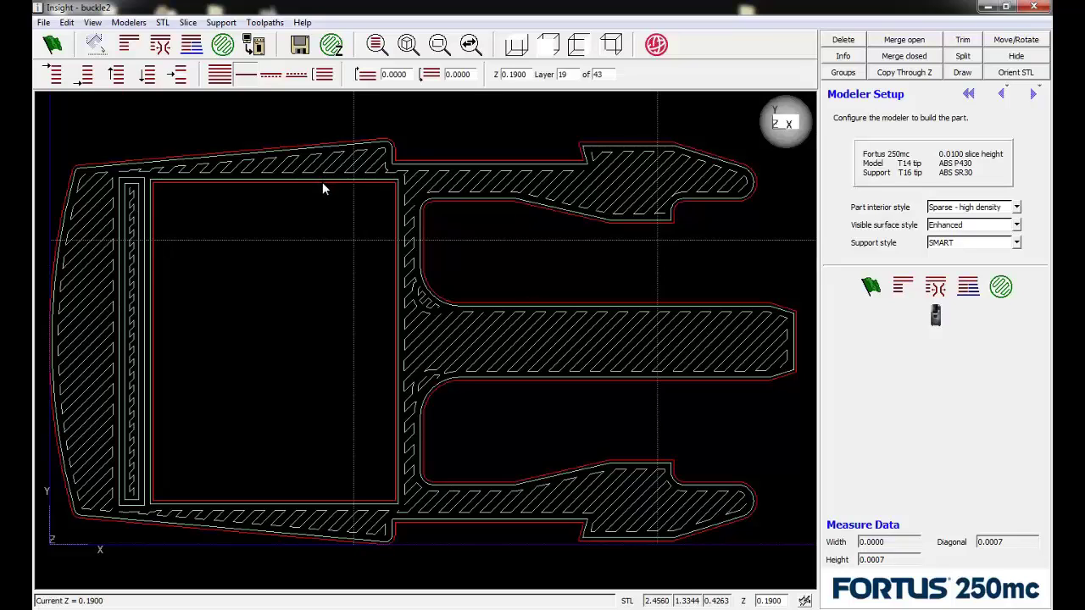
key("Down")
key("Down")
key("Down")
key("Down")
key("Down")
key("Down")
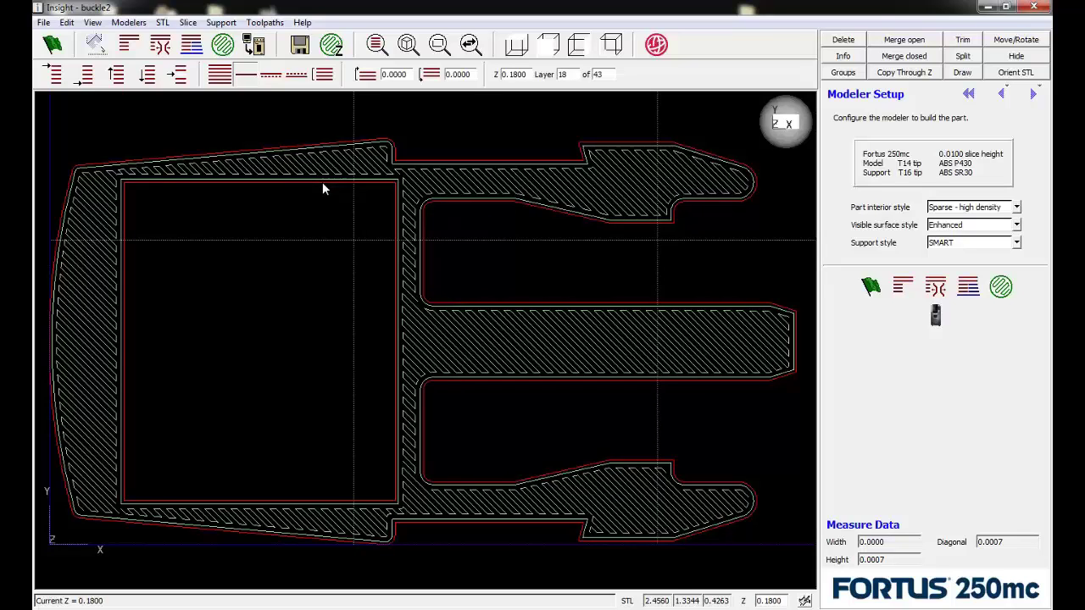
key("Down")
key("Down")
key("Down")
key("Down")
key("Down")
key("Down")
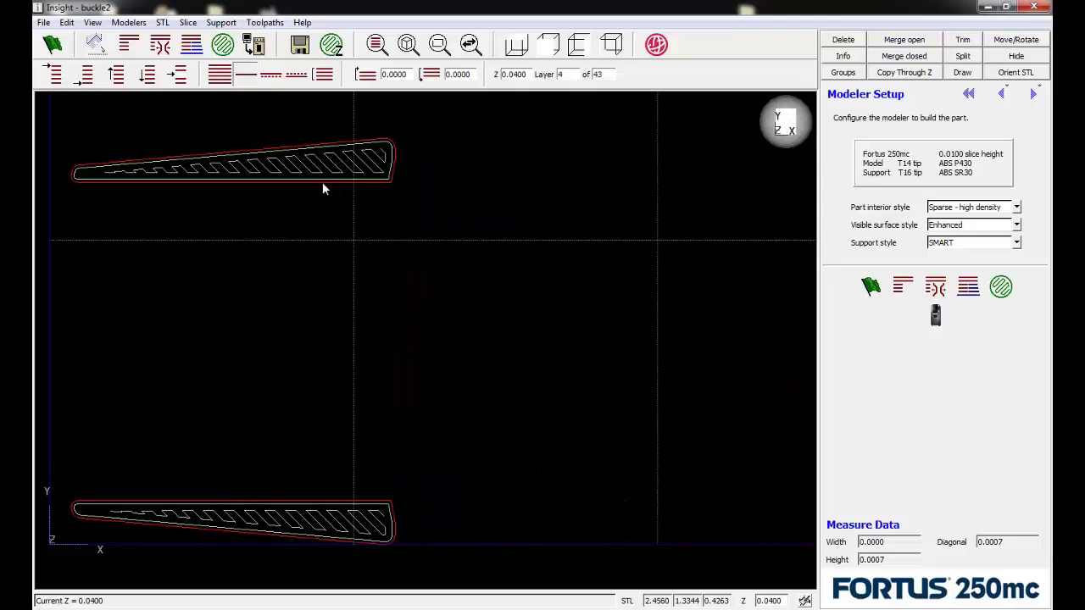
key("Up")
key("Up")
key("Up")
key("Up")
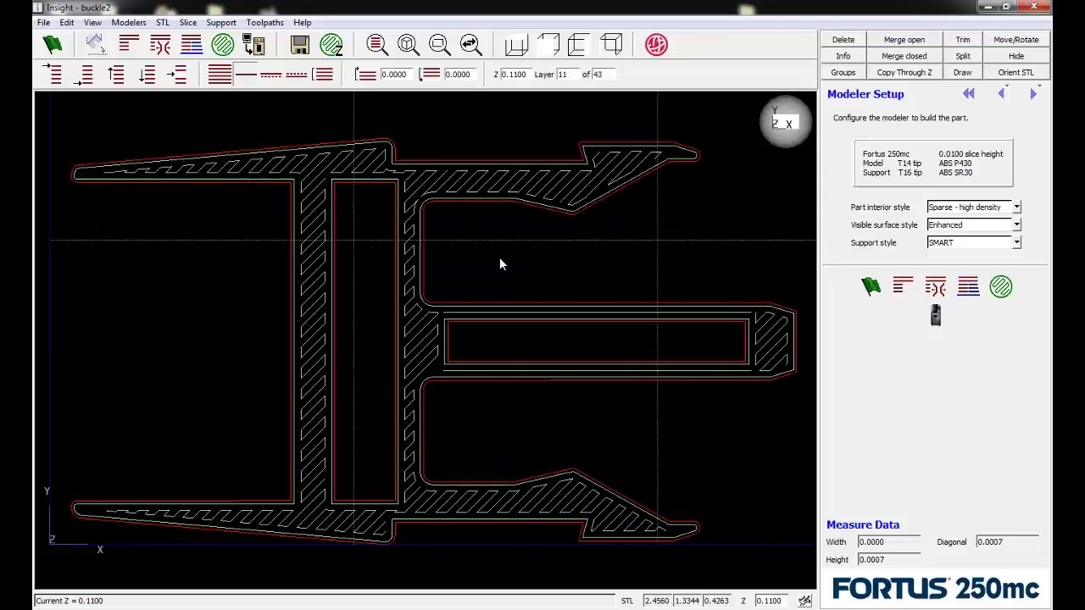
right_click(500, 257)
left_click(547, 451)
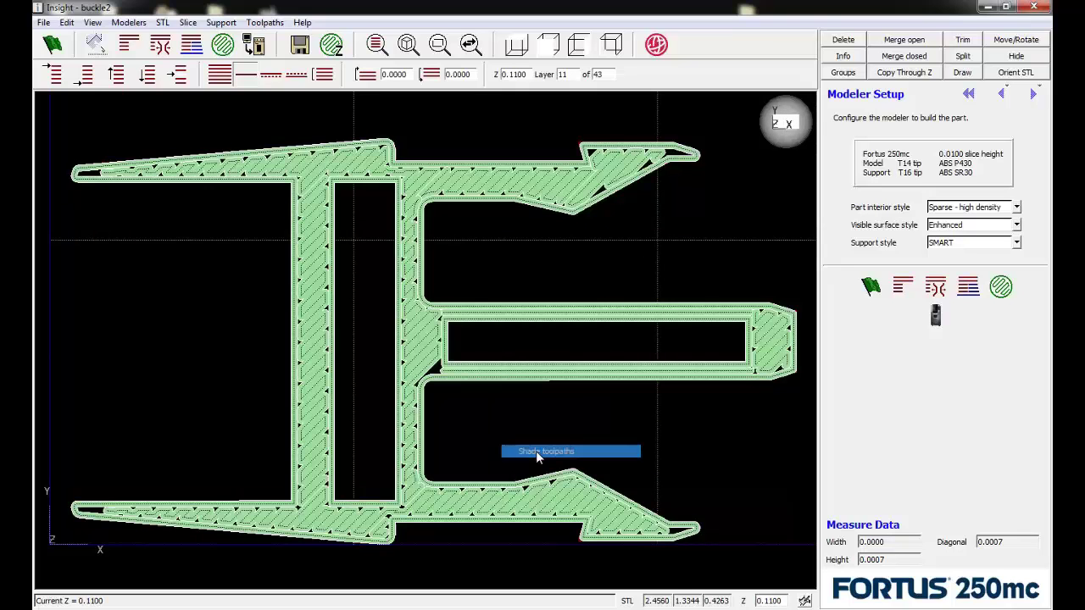
- Generate supports, accepting toolpath deletion, and show the 53 layers as thin outlines
left_click(968, 290)
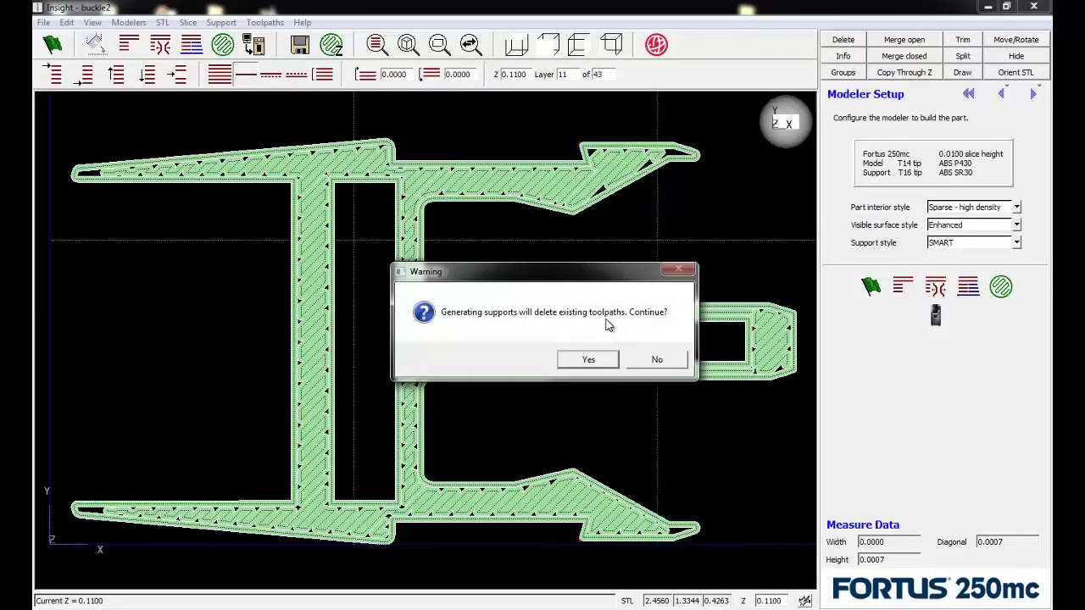
left_click(590, 359)
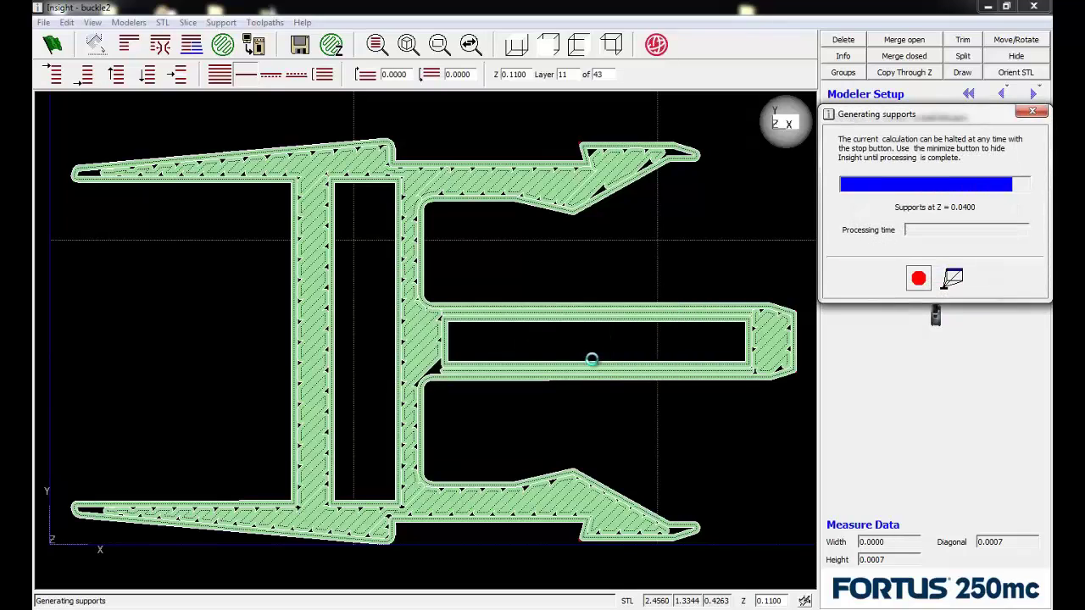
left_click(246, 74)
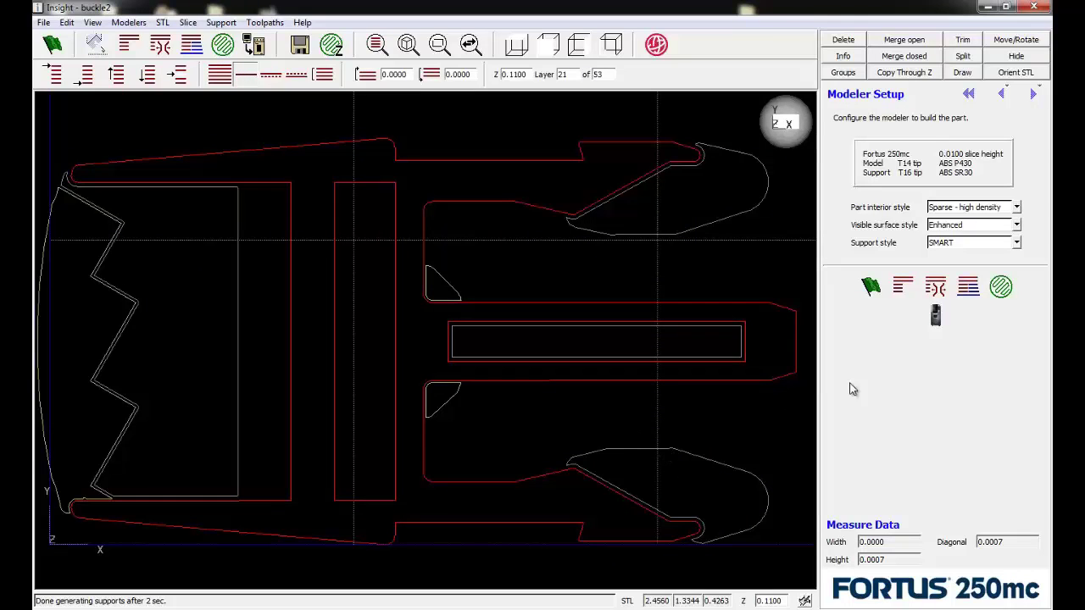
- Regenerate toolpaths for the 53-layer buckle and its supports
left_click(1003, 288)
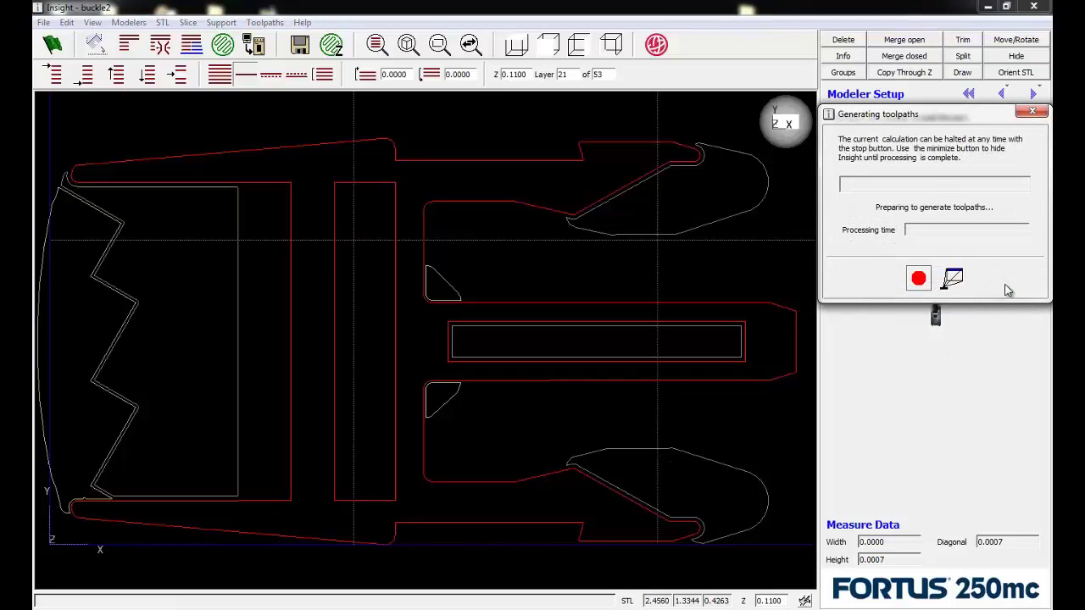